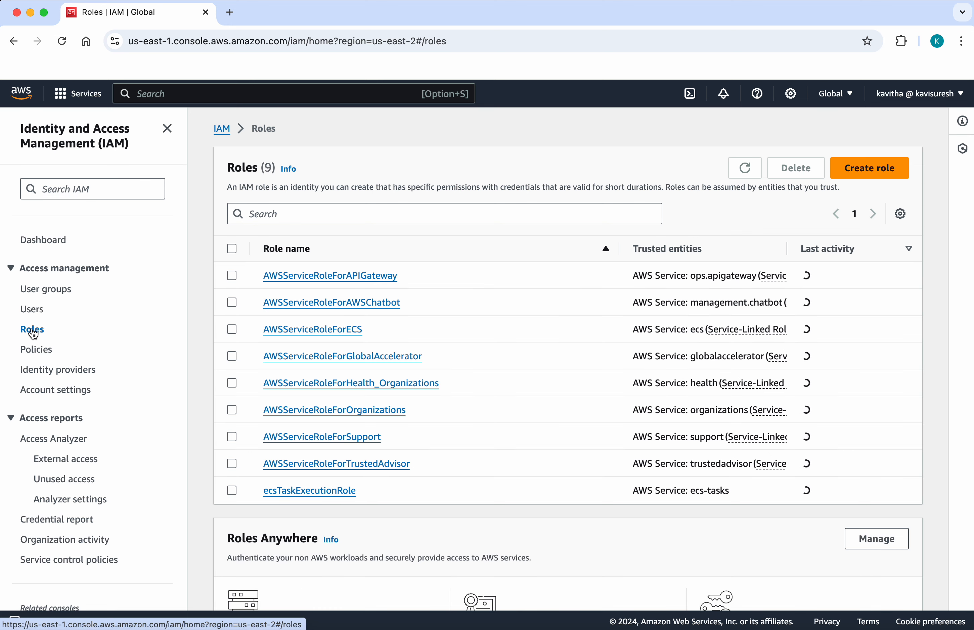
Step: Start a new IAM role for an AWS service trusted entity, choosing EC2 as both the service and the use case
click(851, 174)
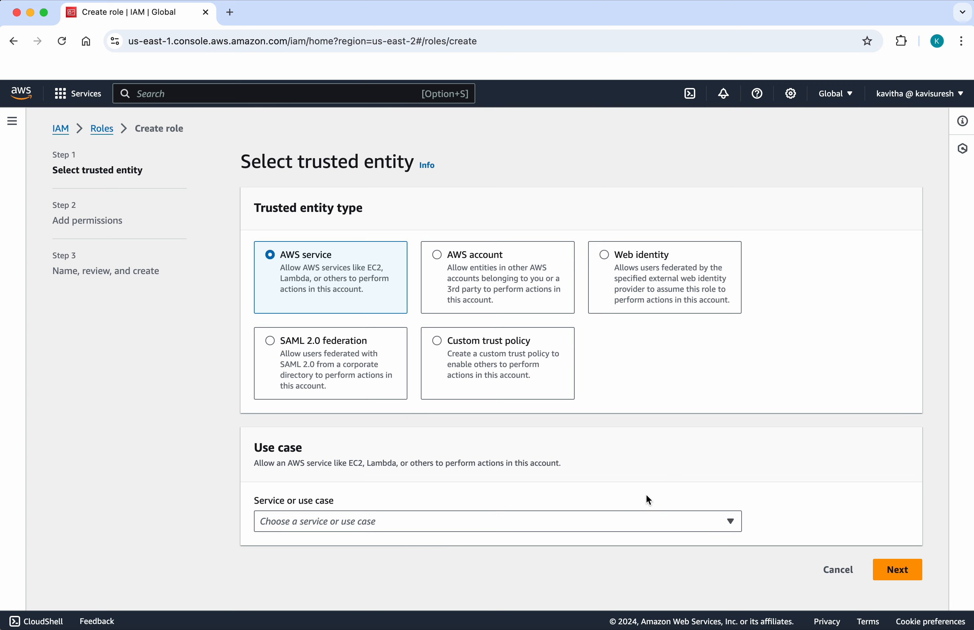
click(665, 525)
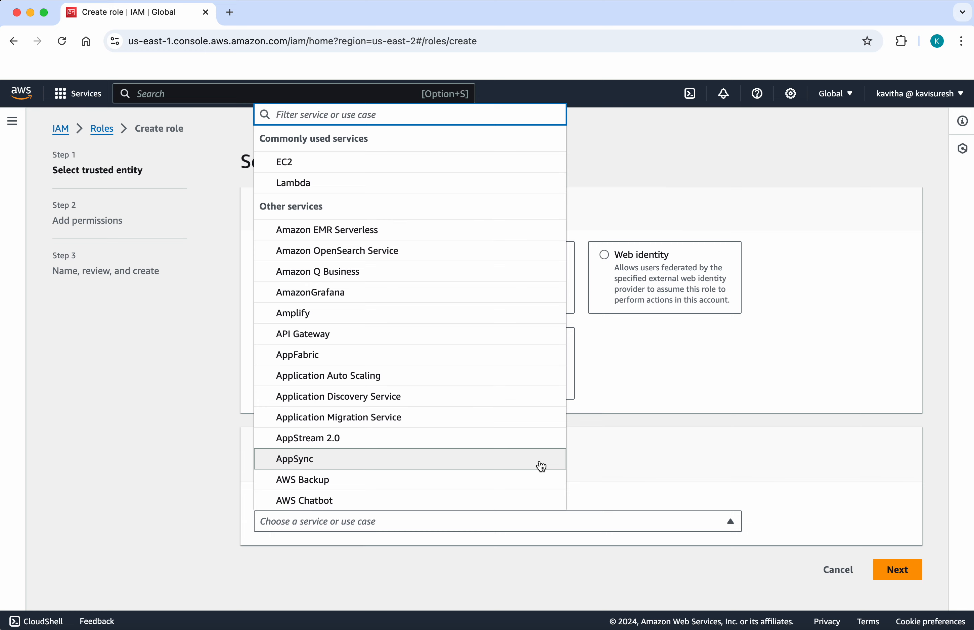
click(417, 165)
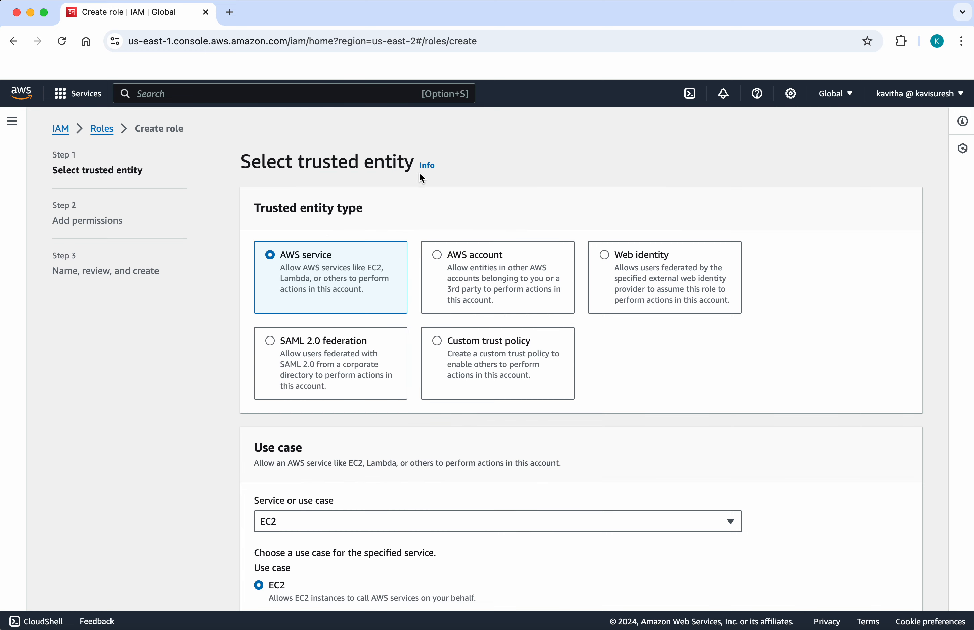
scroll(553, 466, down, 5)
scroll(552, 466, down, 3)
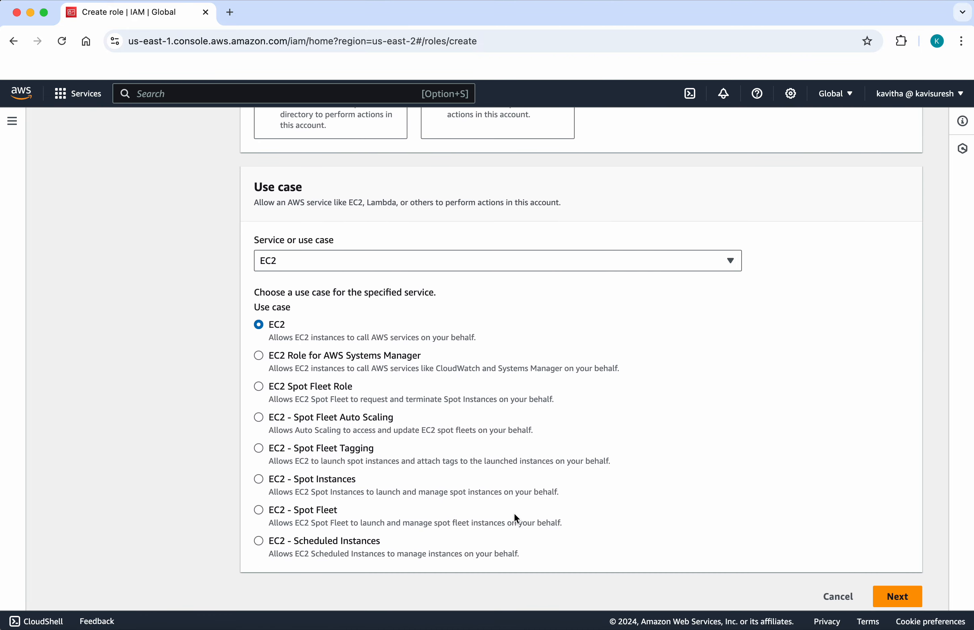
click(900, 596)
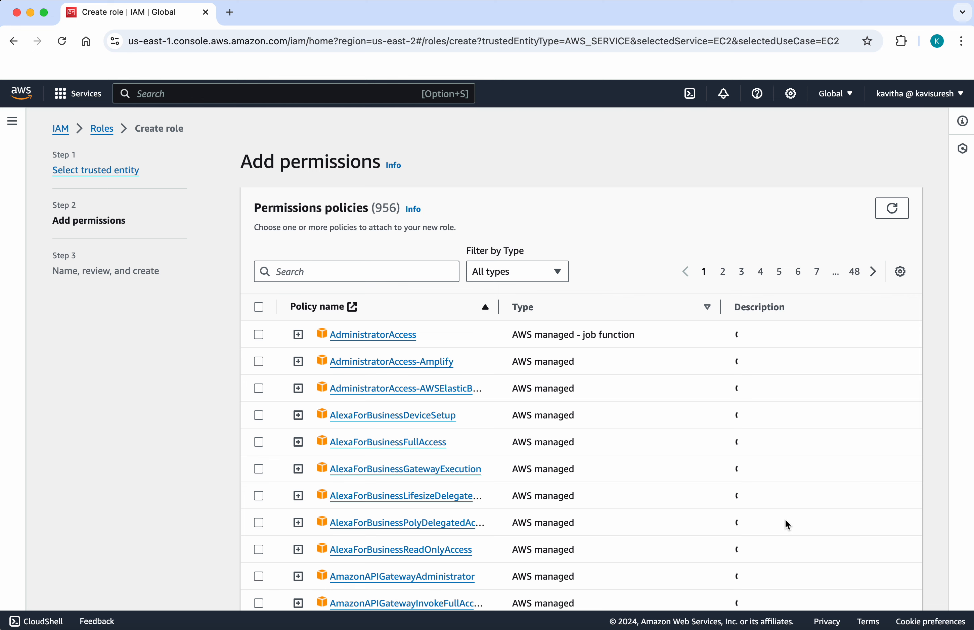
Step: Search the permissions policies for "s3", attach AmazonS3FullAccess to the new role and continue to the review stage
click(363, 272)
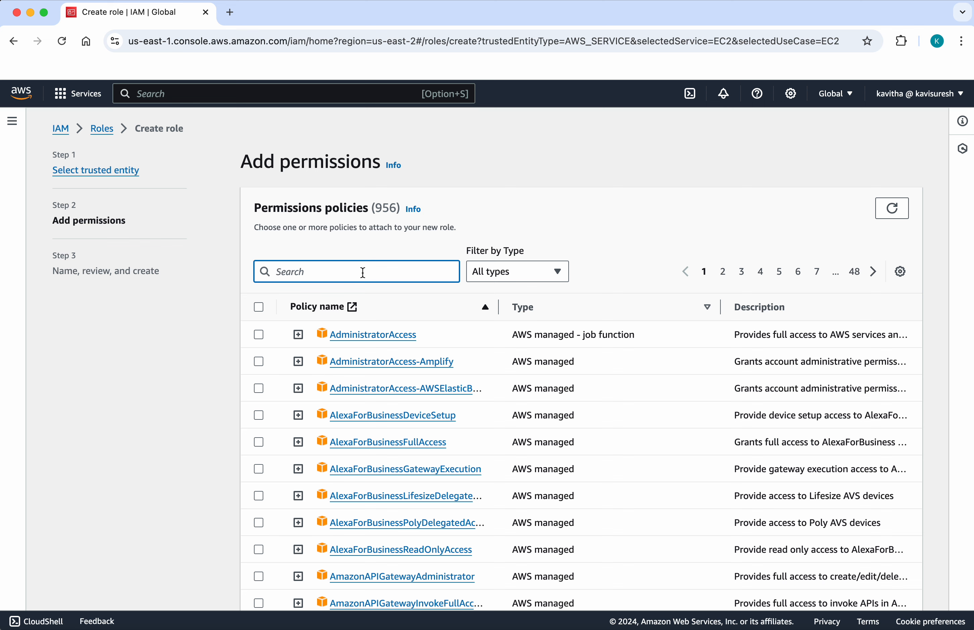
text(s3)
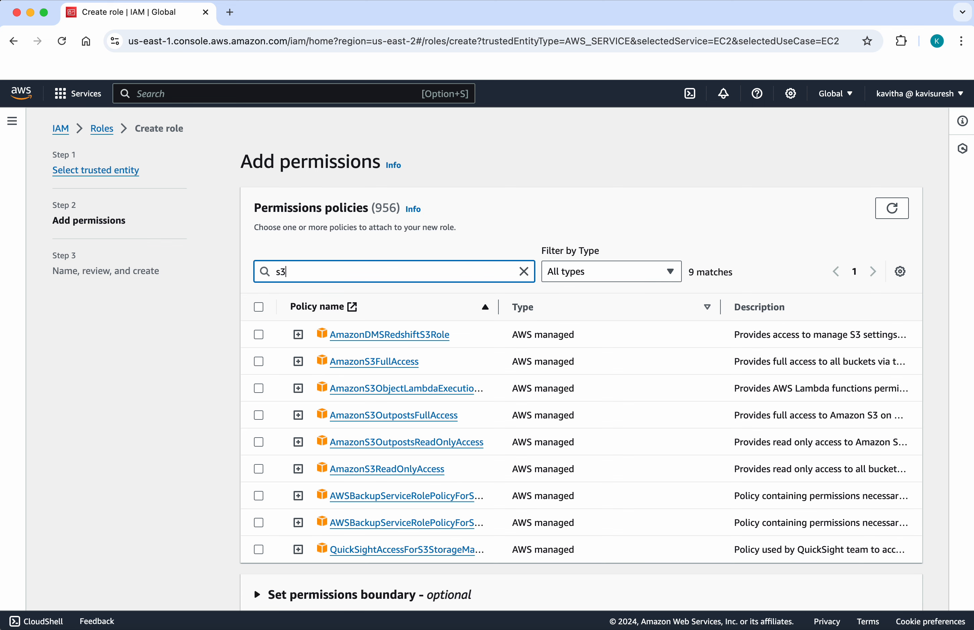
click(259, 362)
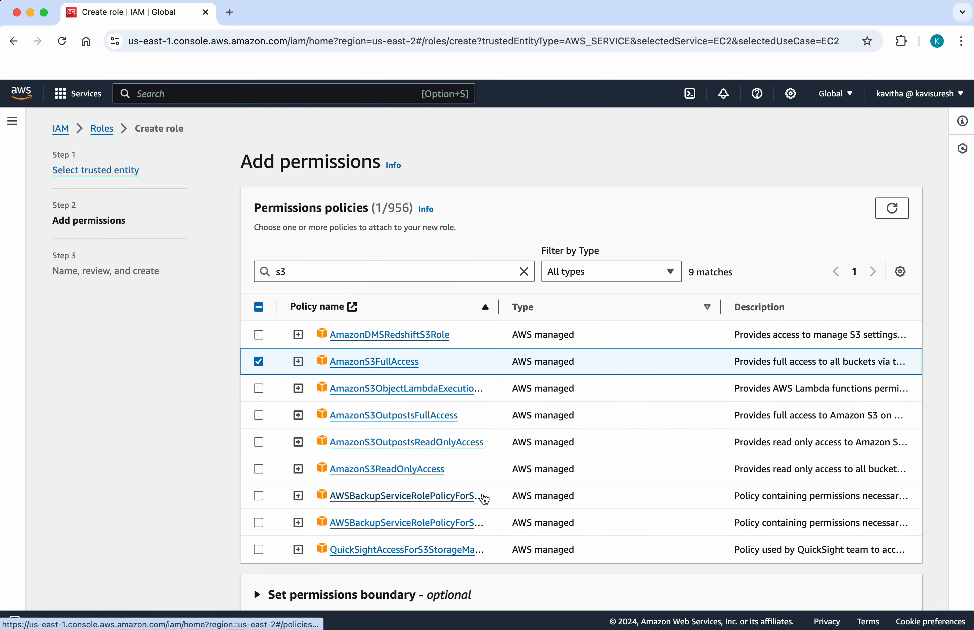
scroll(479, 499, down, 2)
click(898, 588)
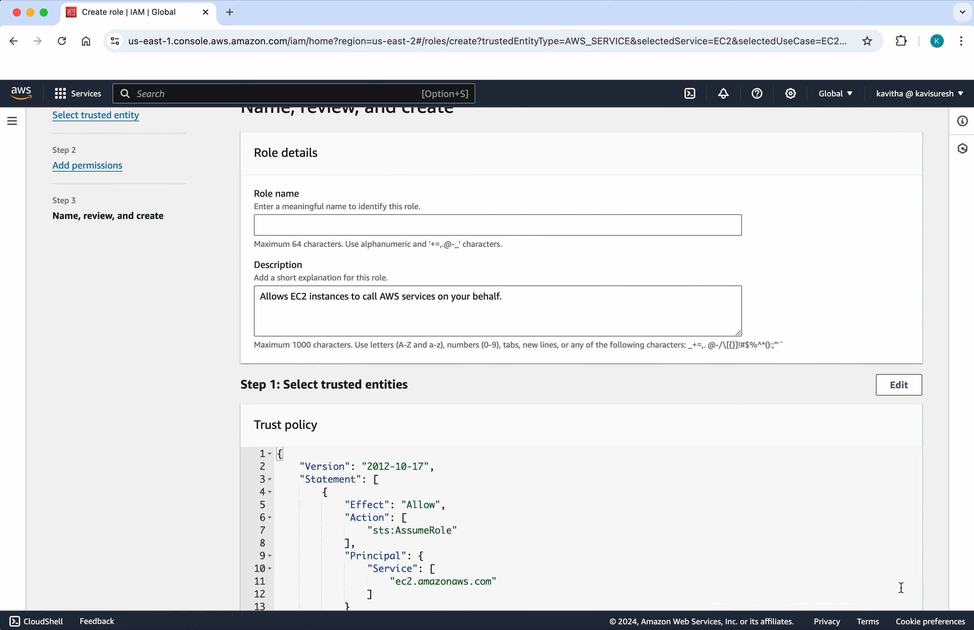
Step: Name the role EC2S3Role, review its trust policy and permissions, and create it
click(380, 226)
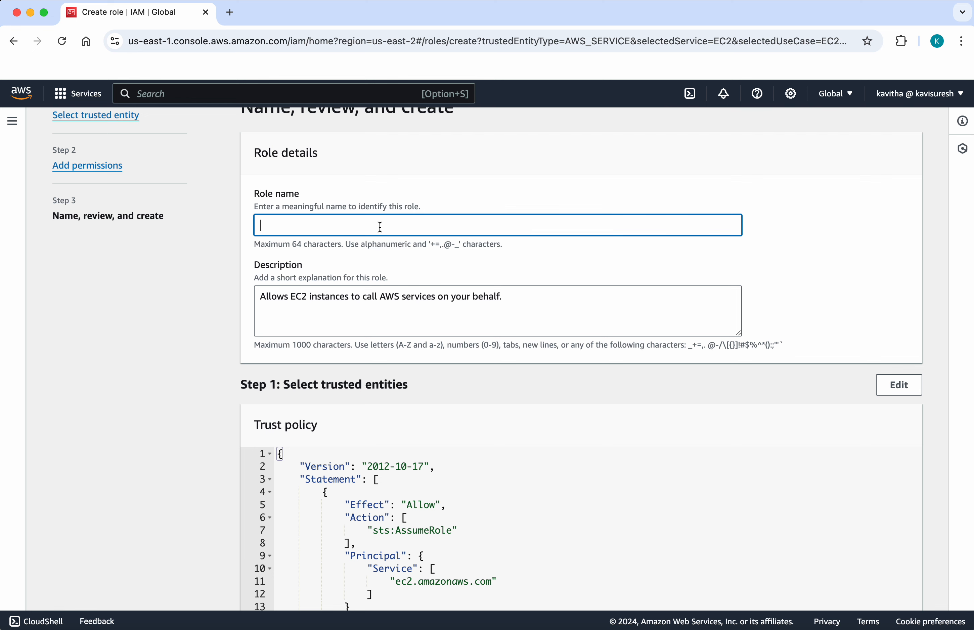
text(EC2S3Role)
scroll(511, 455, down, 5)
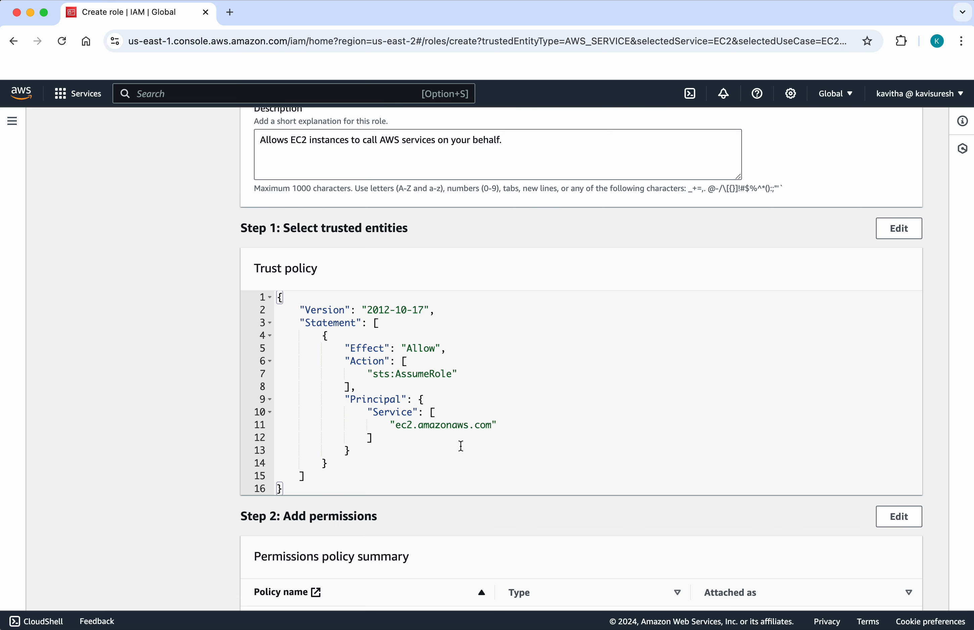
scroll(463, 456, down, 5)
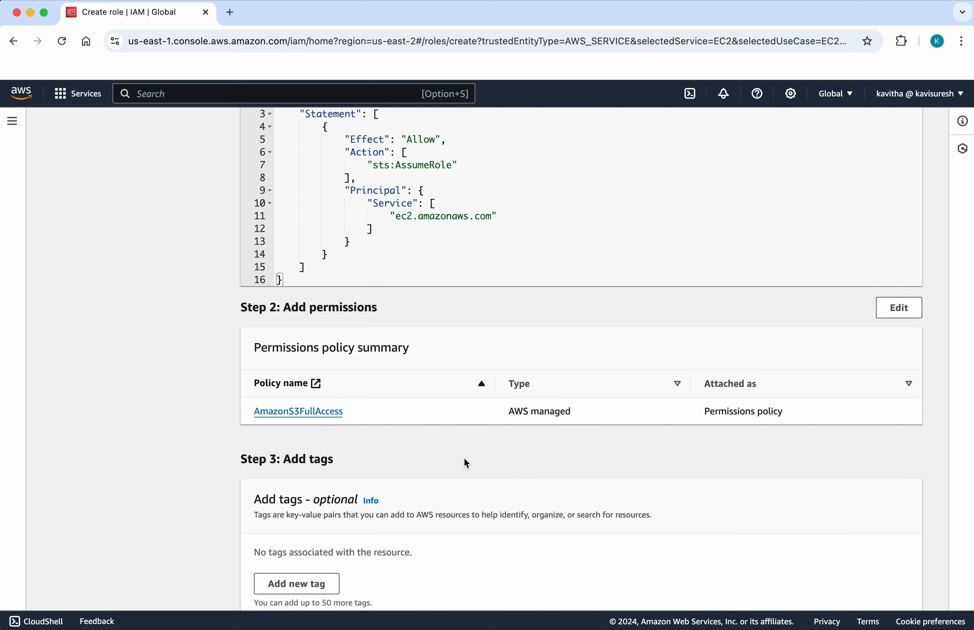
scroll(465, 460, down, 2)
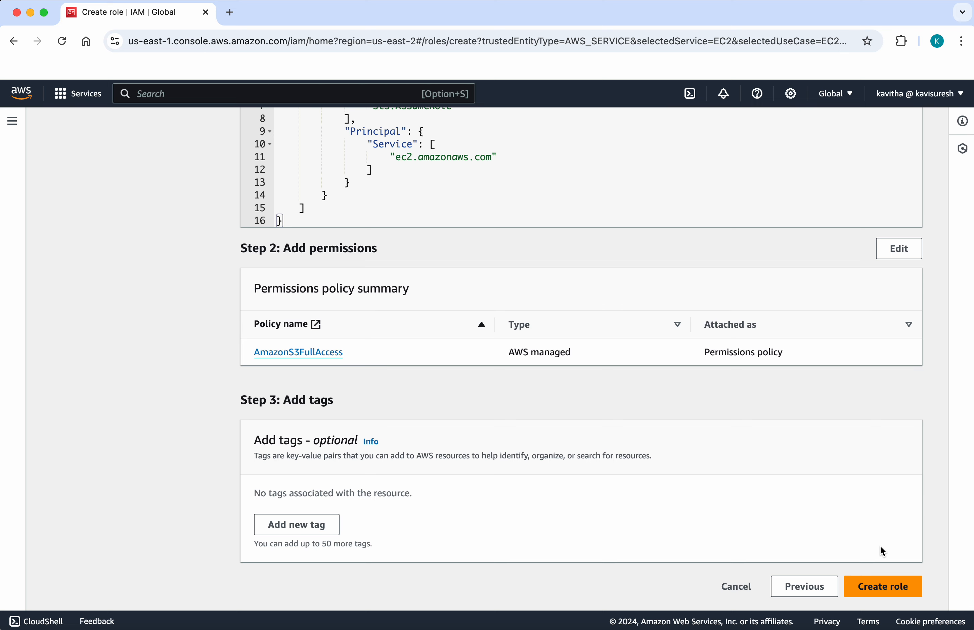
click(899, 591)
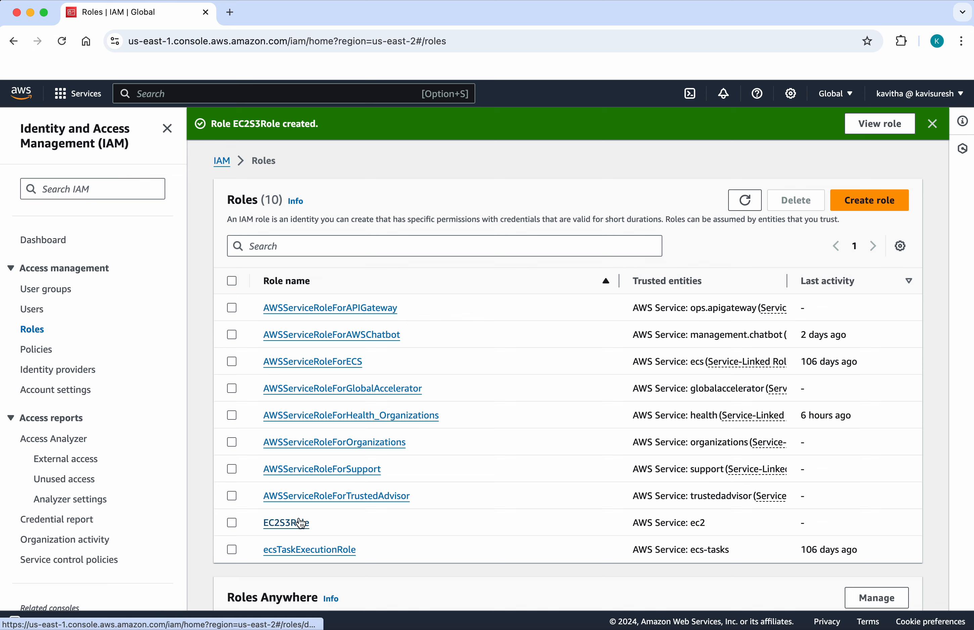
Step: Open the EC2S3Role details and examine its permissions, trust relationships and session revocation settings
click(289, 524)
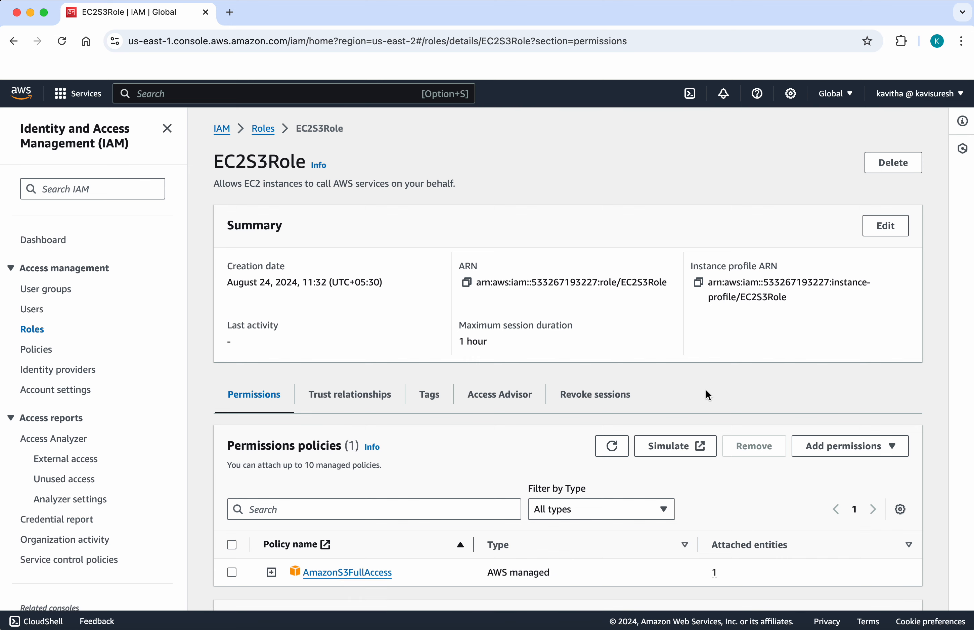
scroll(706, 395, down, 5)
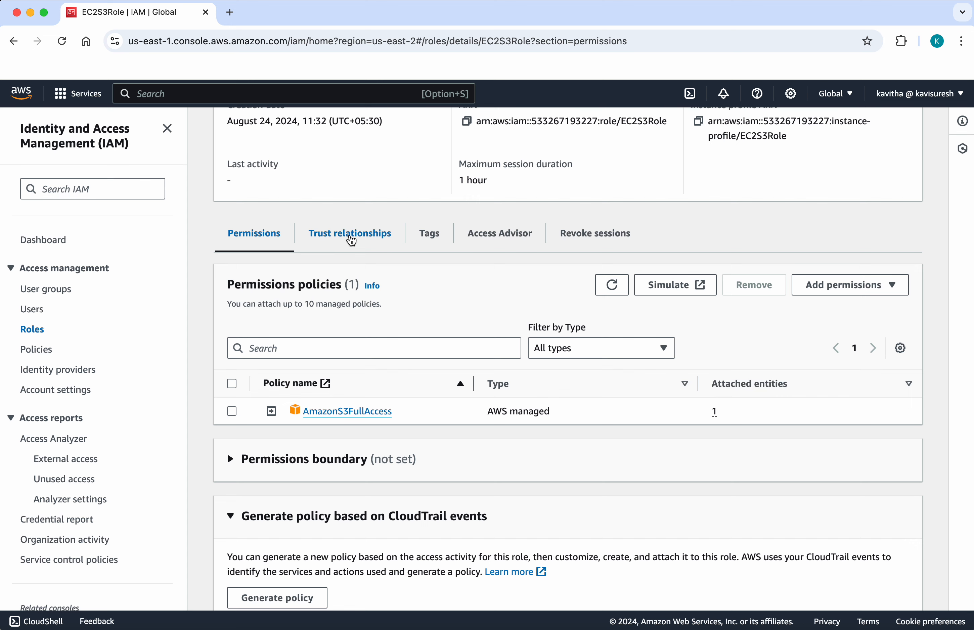
click(351, 240)
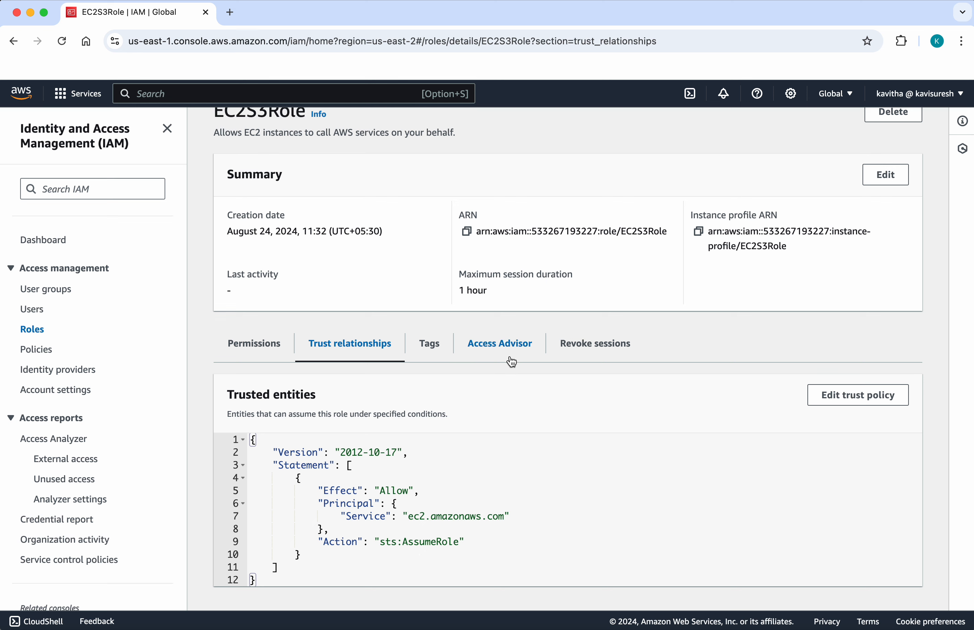
click(598, 349)
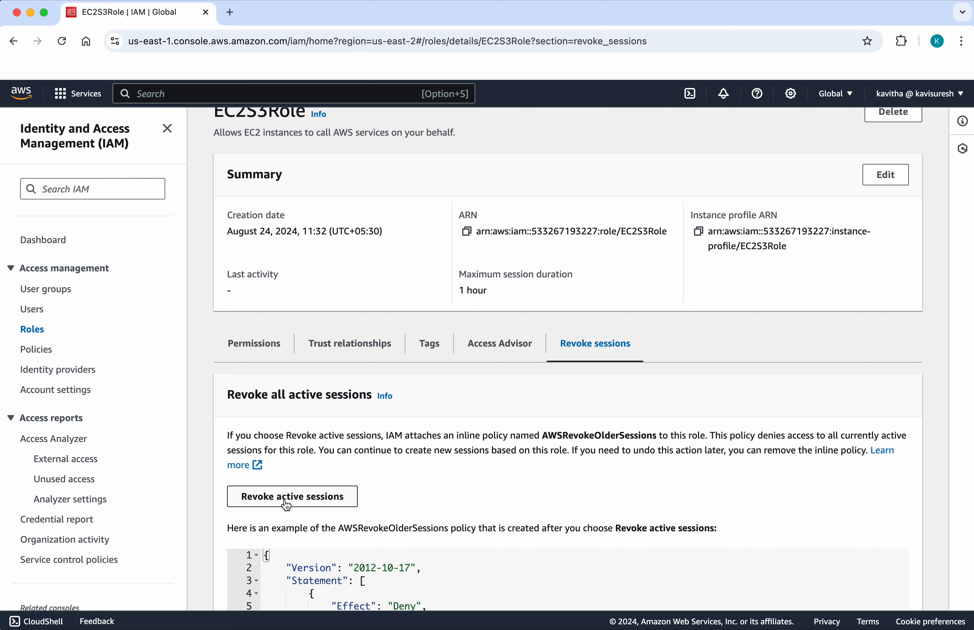
Step: Return to the roles list and delete EC2S3Role, entering its name to confirm the deletion
scroll(268, 139, up, 2)
click(264, 130)
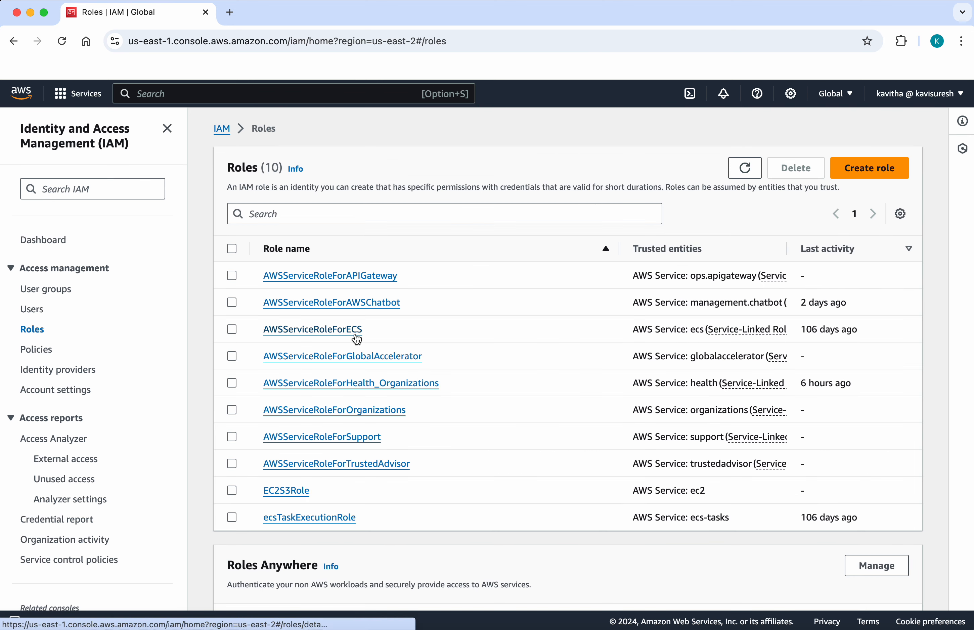
click(231, 492)
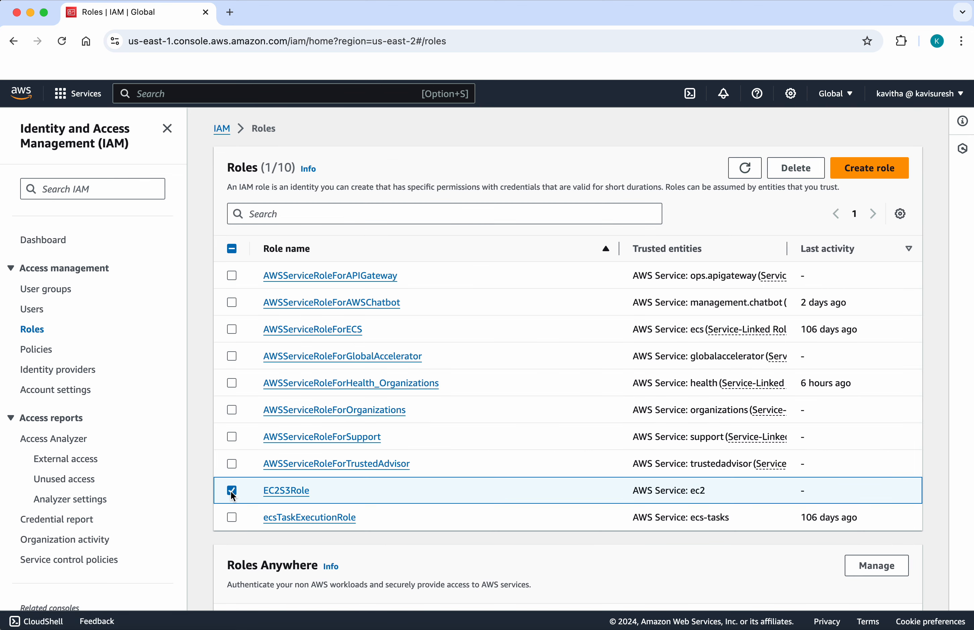
click(793, 173)
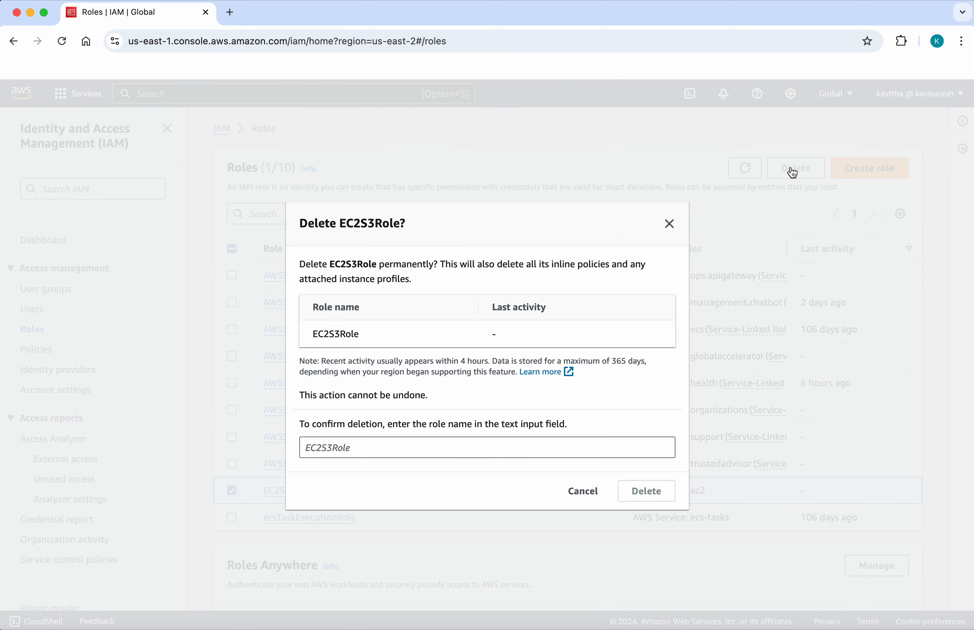
drag(361, 335, 315, 335)
key(super+c)
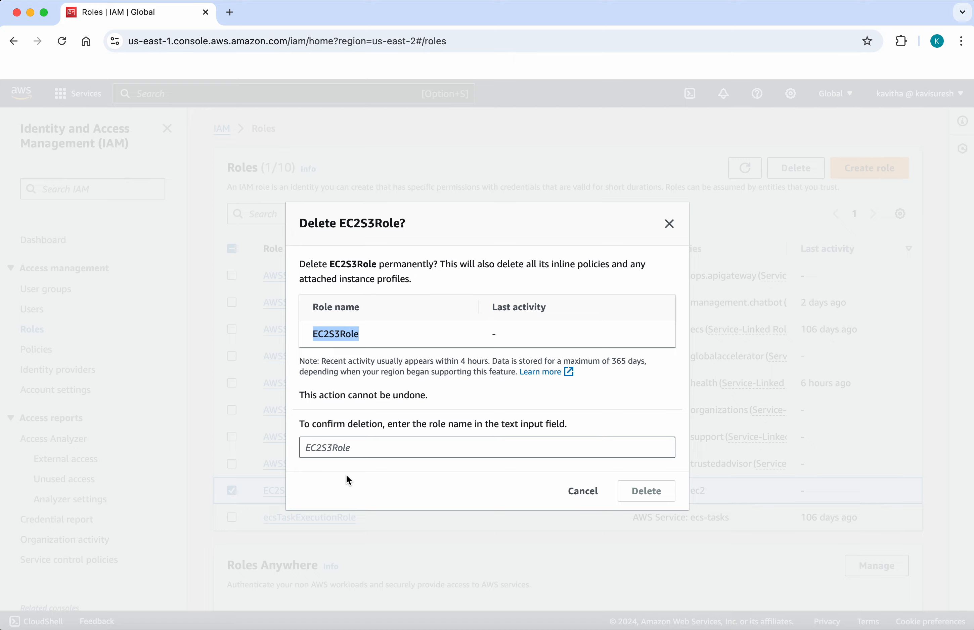
click(345, 450)
key(super+v)
click(633, 503)
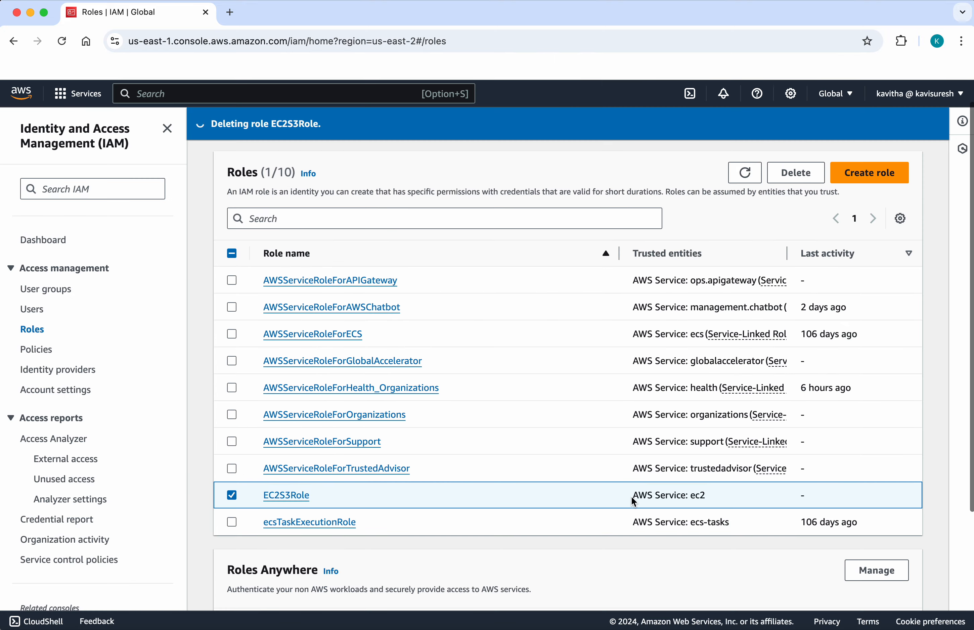